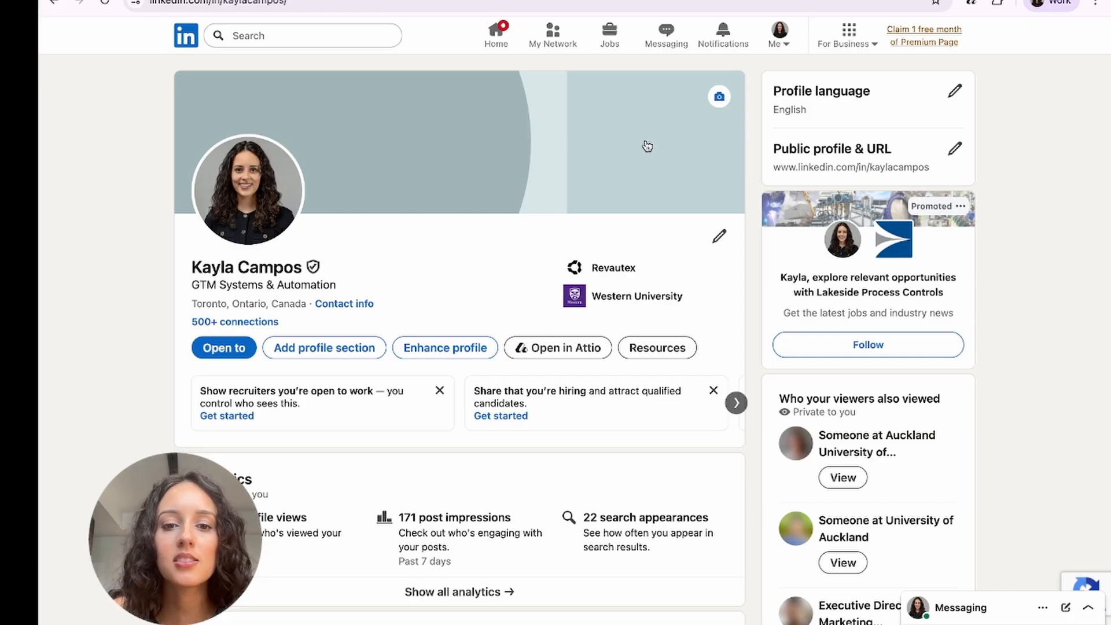
Step: Open the LinkedIn profile's record suggestion in Attio and add the person to the CRM
left_click(568, 353)
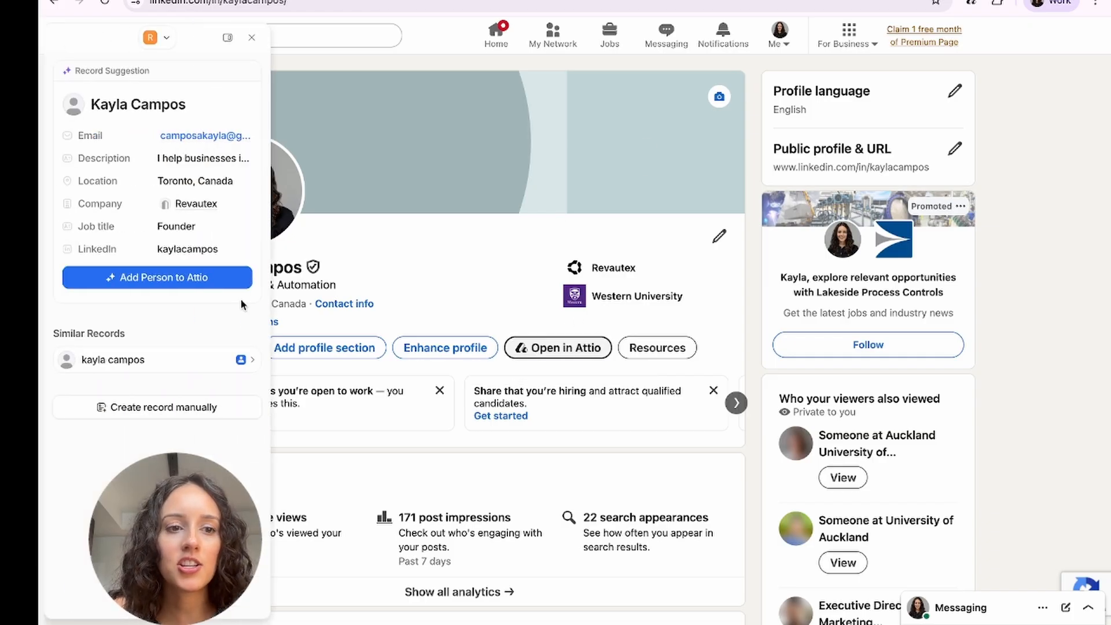
left_click(193, 281)
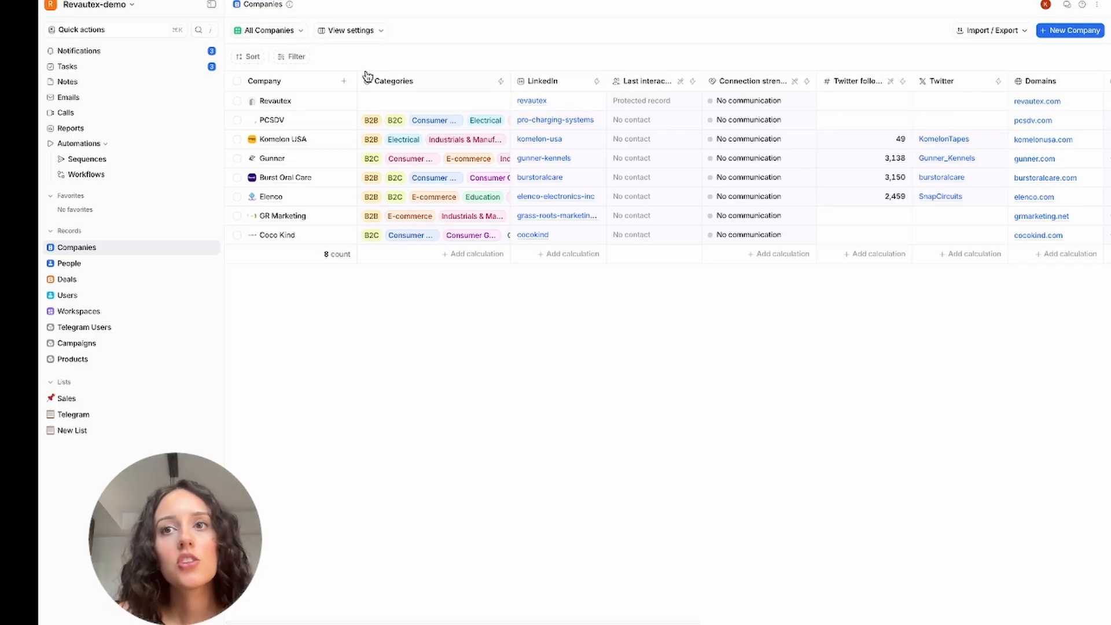
Step: Create a new table view of the company records titled "Target Companies"
scroll(703, 141, "right", 3)
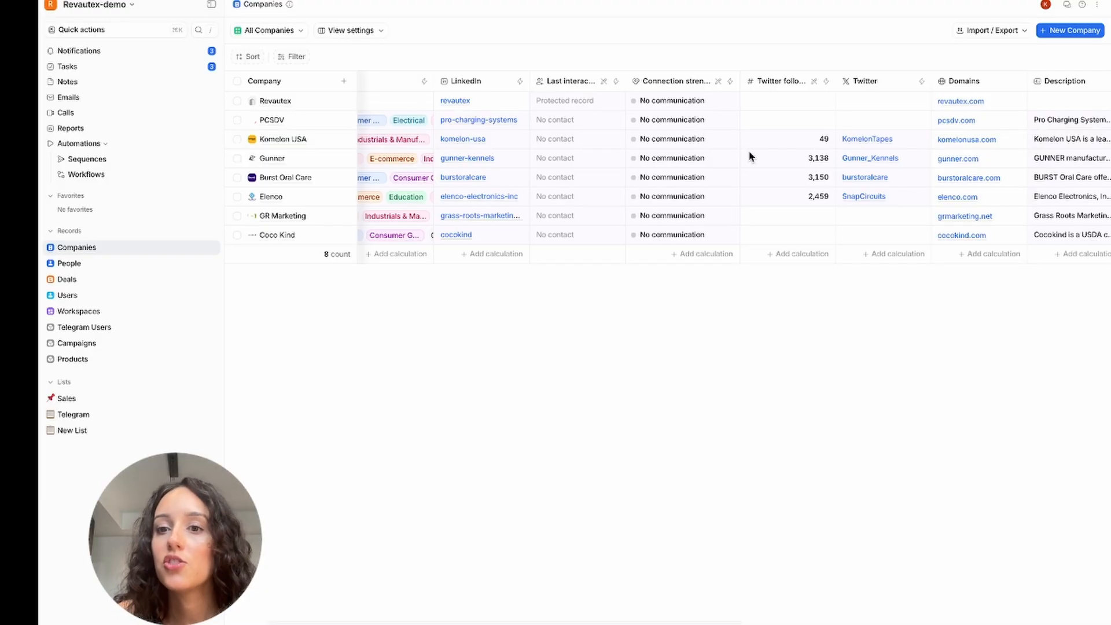
scroll(749, 157, "right", 10)
scroll(749, 151, "right", 3)
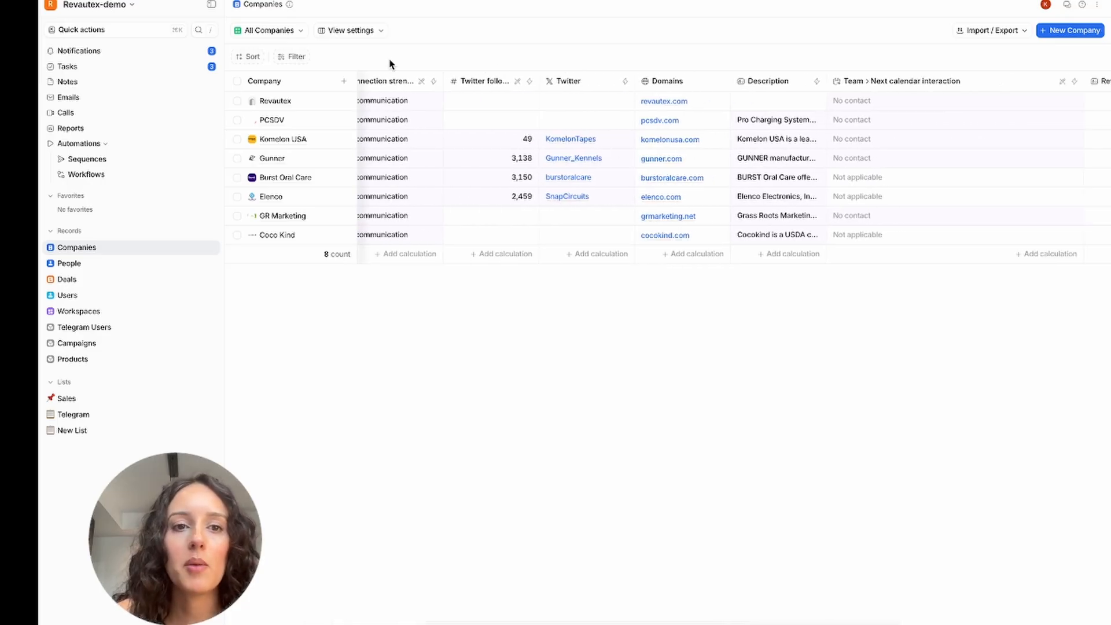
left_click(295, 32)
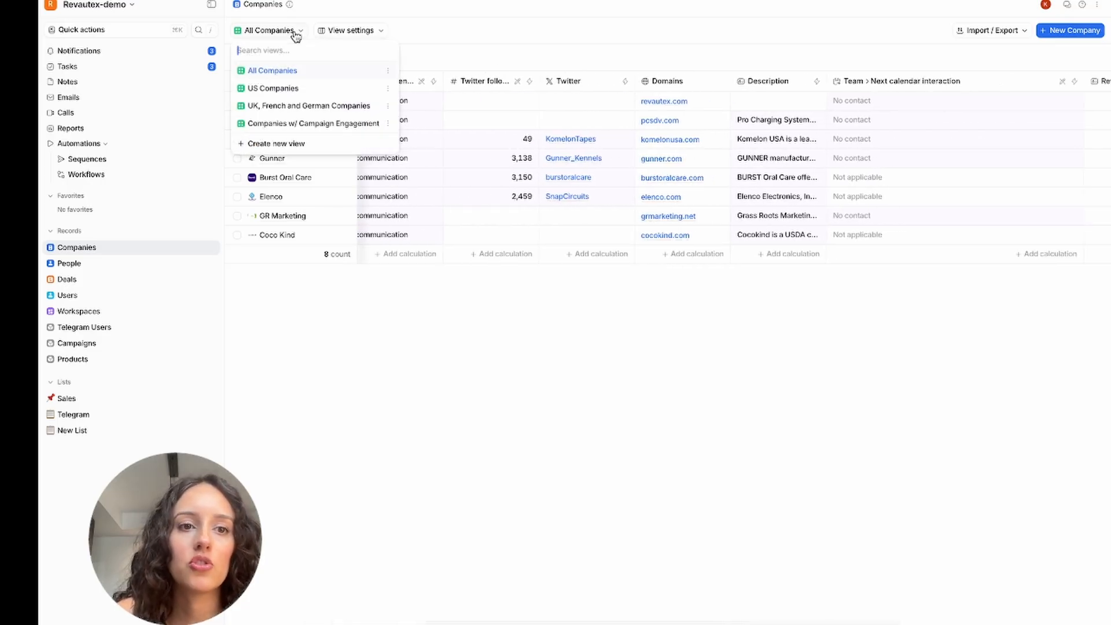
left_click(310, 149)
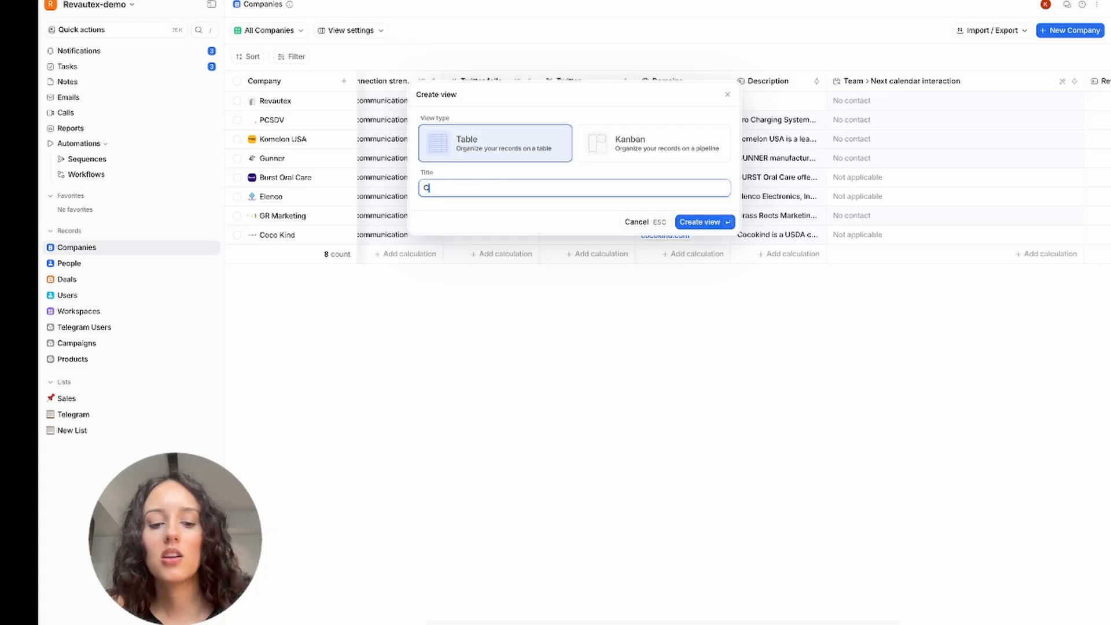
type("Compani")
key("BackSpace")
key("BackSpace")
key("BackSpace")
key("BackSpace")
key("BackSpace")
key("BackSpace")
key("BackSpace")
type("T")
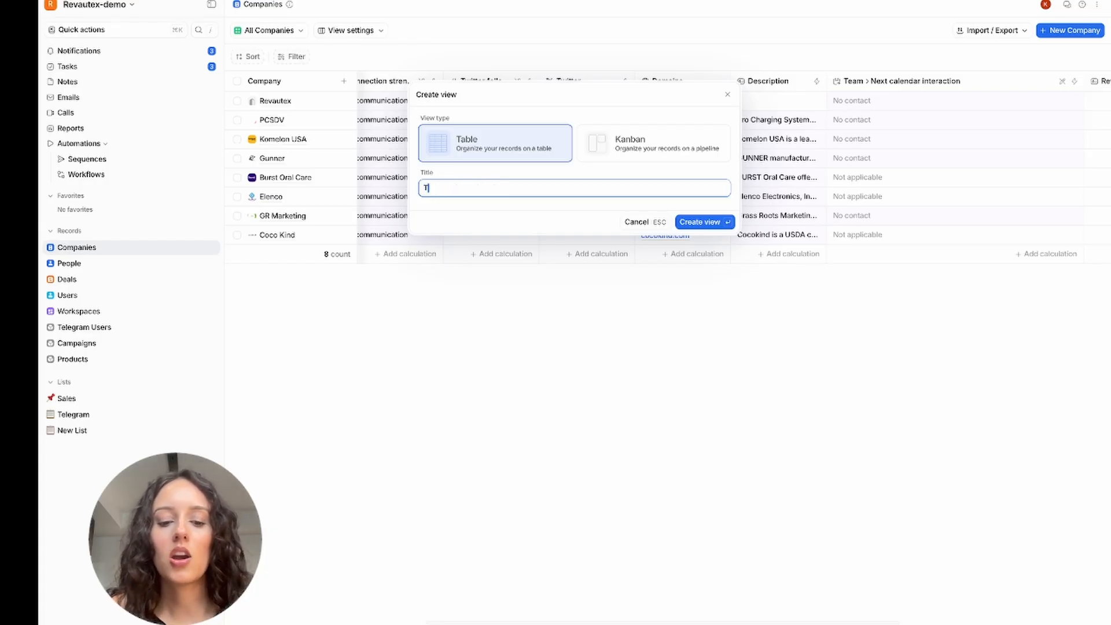
type("arget Companies")
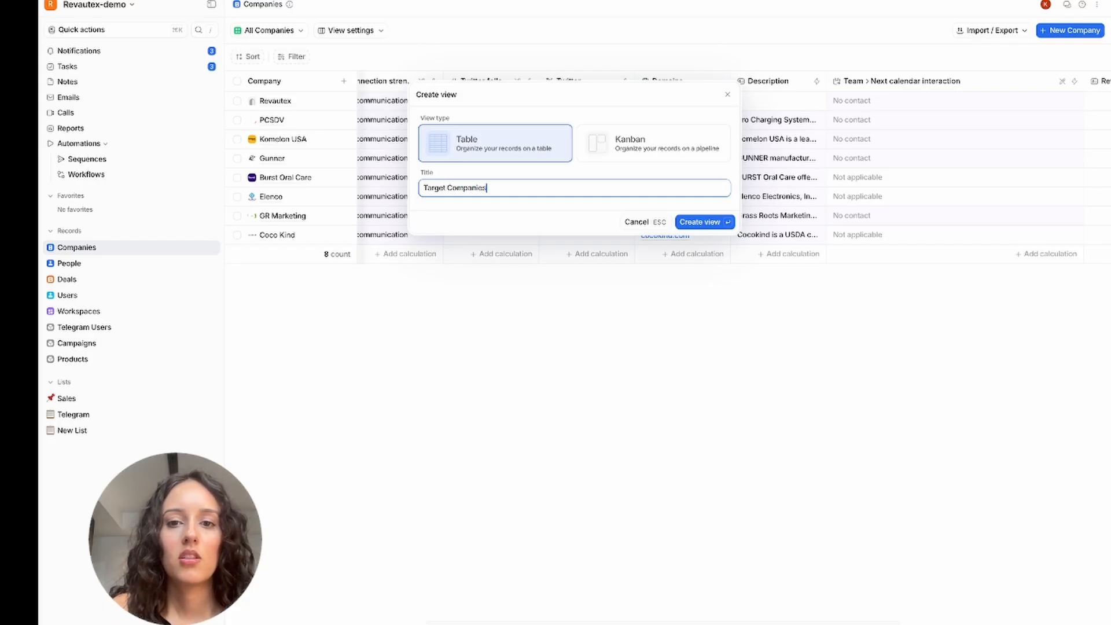
key("Return")
Step: Add the Categories, Domains and Team attributes as columns in the Target Companies view
left_click(396, 81)
scroll(349, 164, "up", 2)
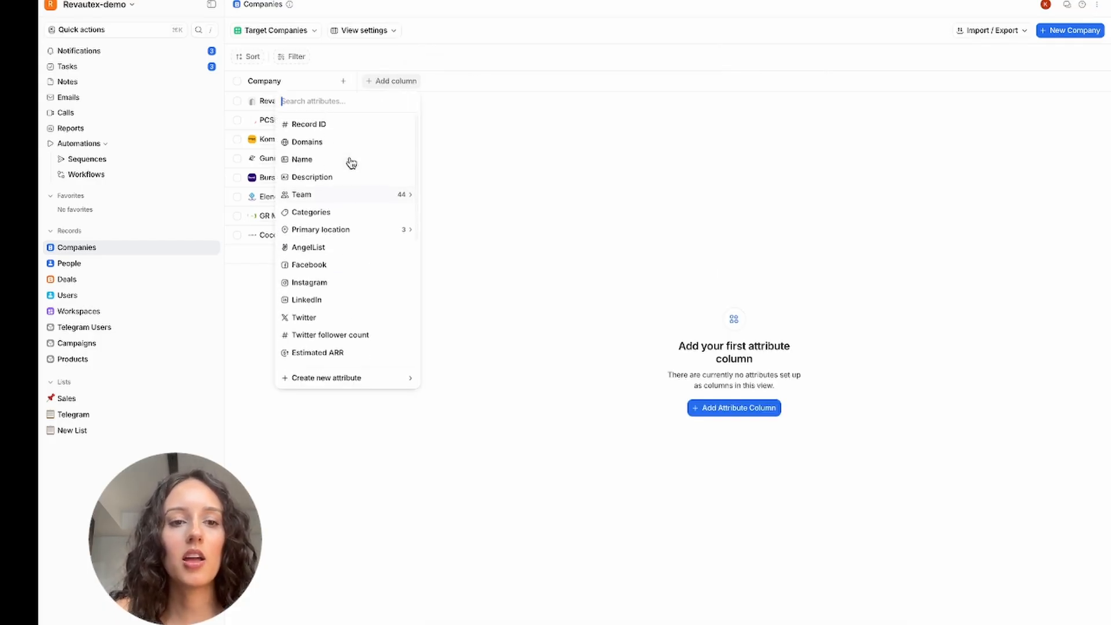
left_click(325, 211)
left_click(486, 80)
scroll(440, 277, "down", 5)
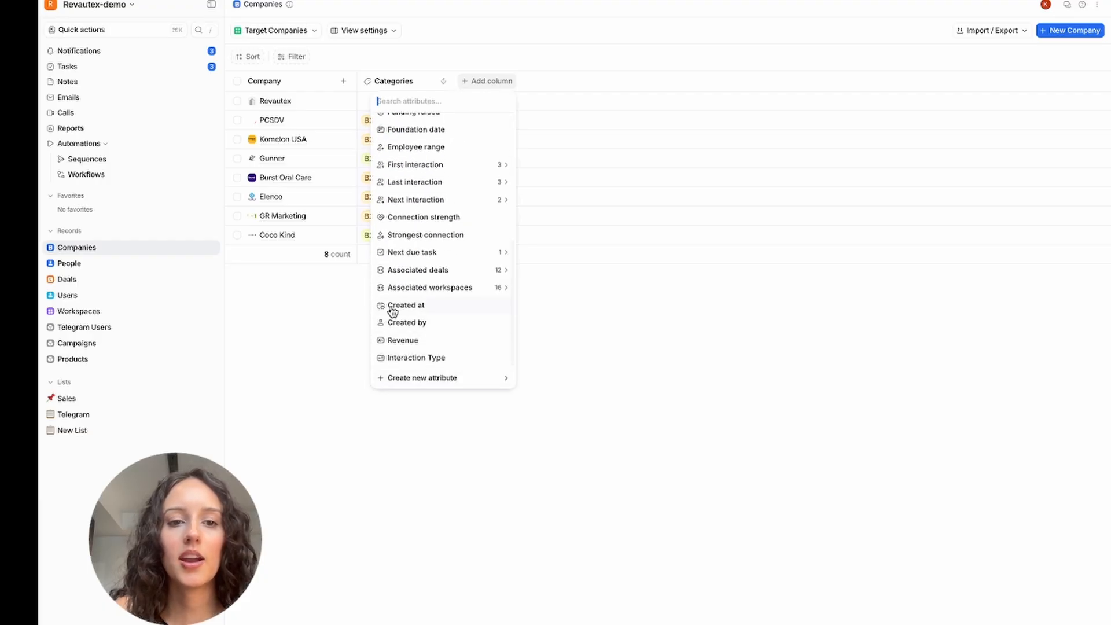
scroll(390, 307, "up", 5)
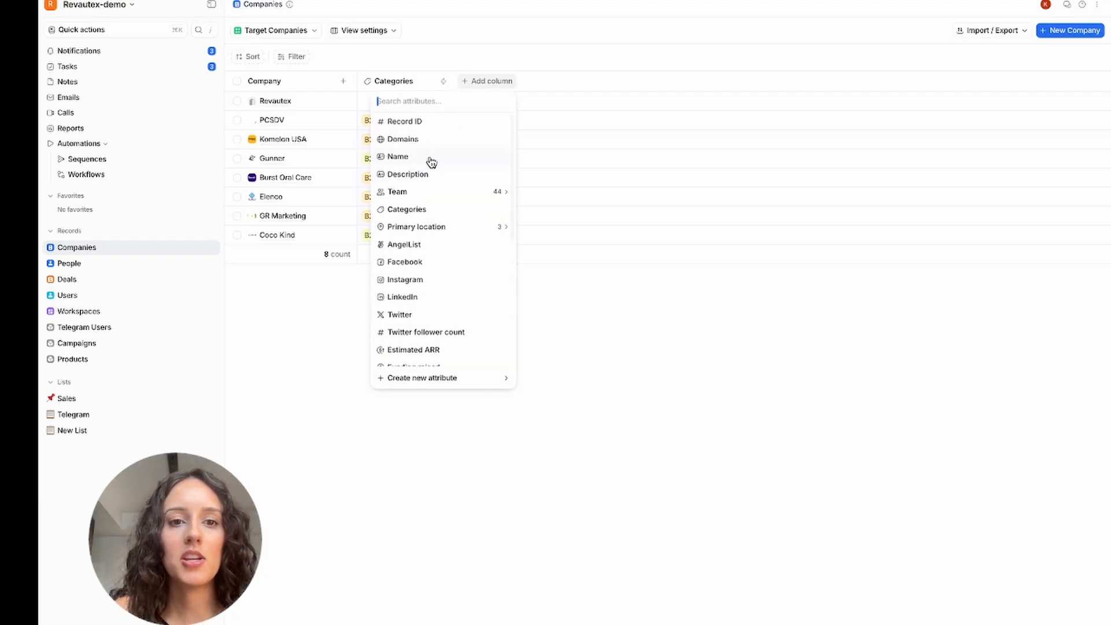
left_click(426, 140)
left_click(589, 85)
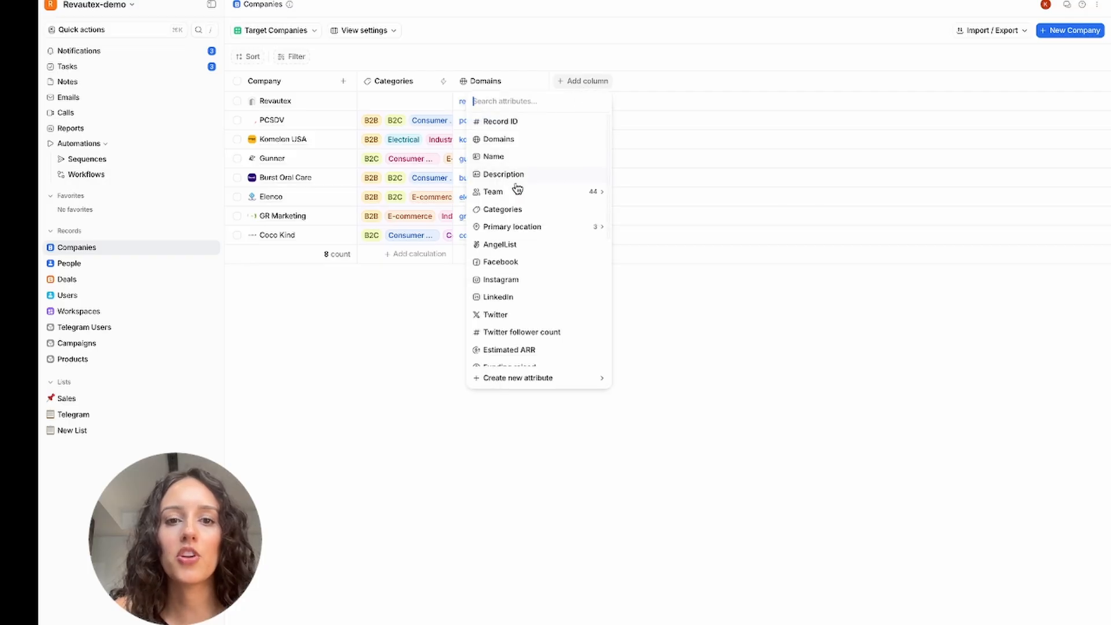
left_click(513, 194)
left_click(519, 140)
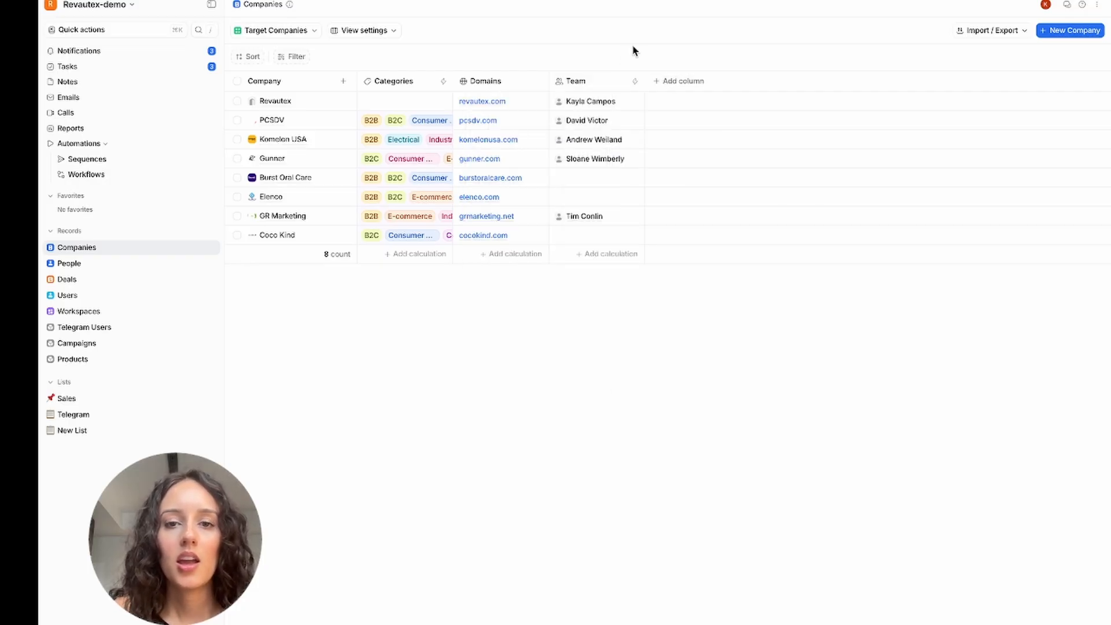
Step: Filter the Target Companies view to Categories contains B2B and save the view for everyone
left_click(303, 58)
scroll(317, 250, "down", 5)
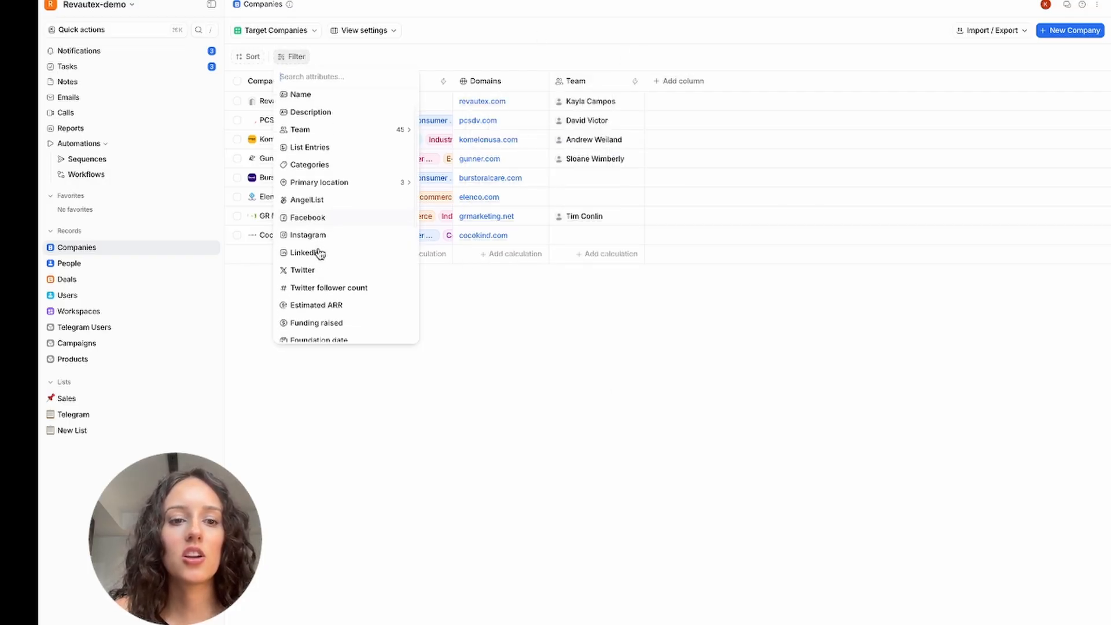
scroll(363, 280, "up", 5)
scroll(363, 280, "down", 5)
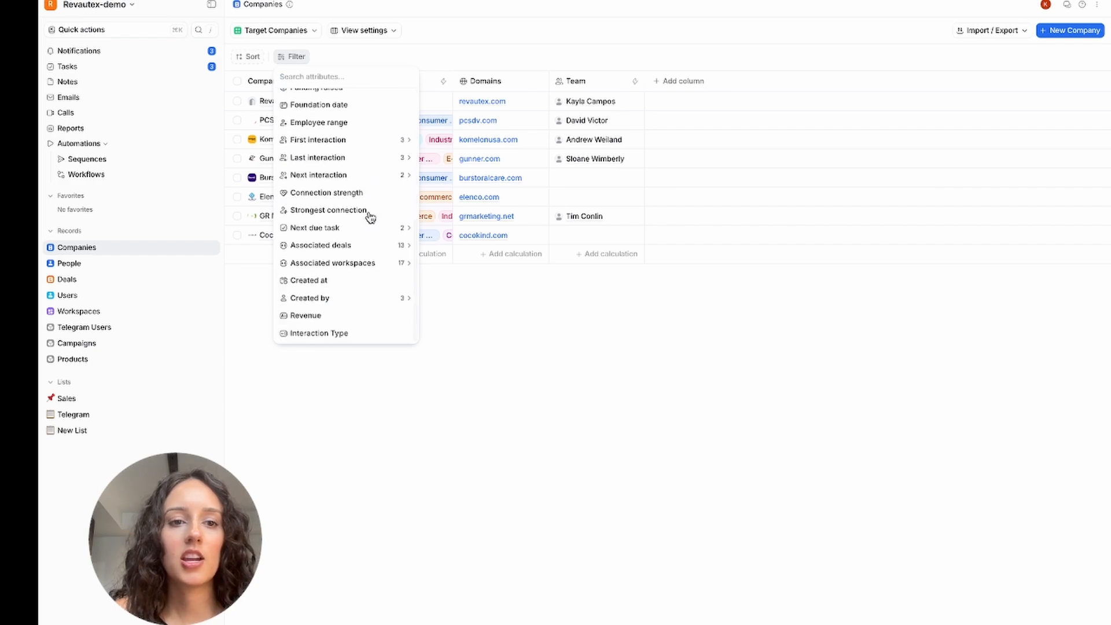
scroll(370, 217, "up", 5)
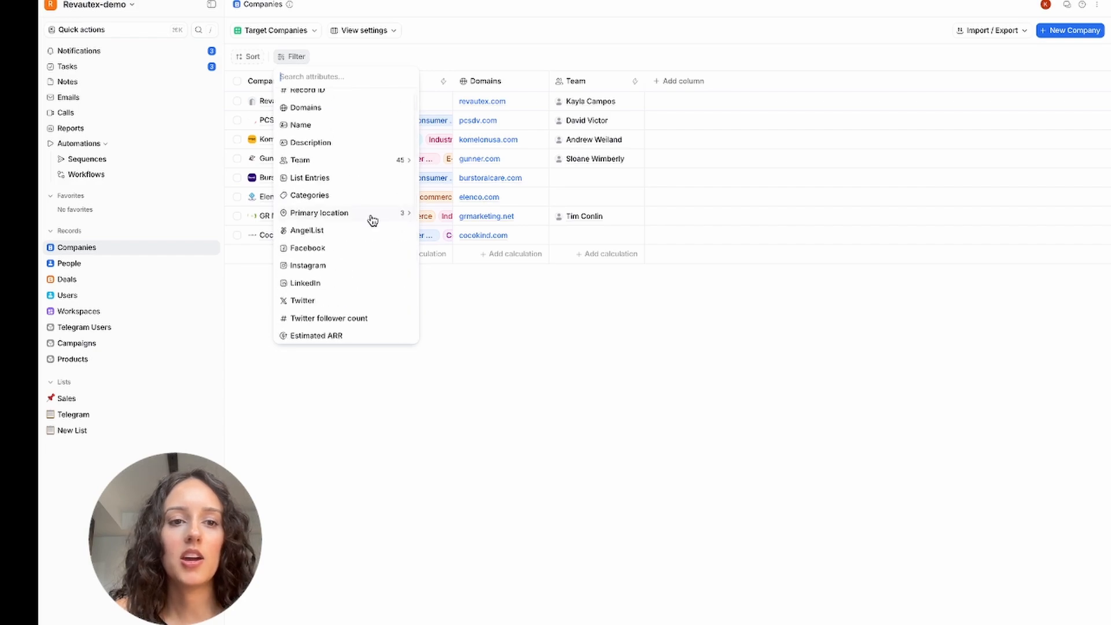
left_click(346, 197)
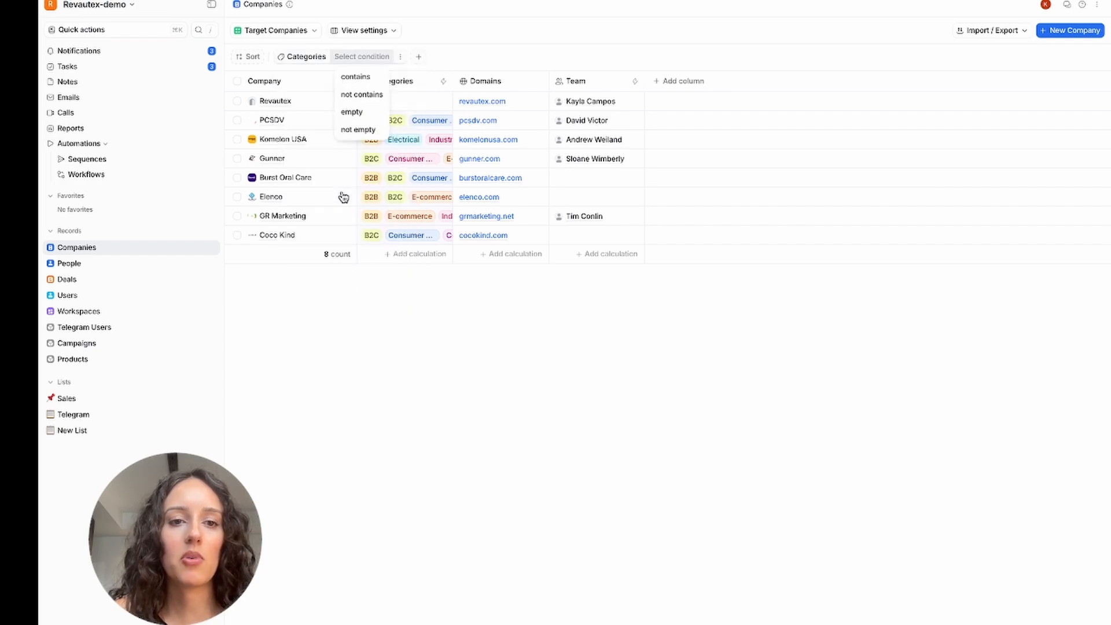
left_click(355, 77)
type("B")
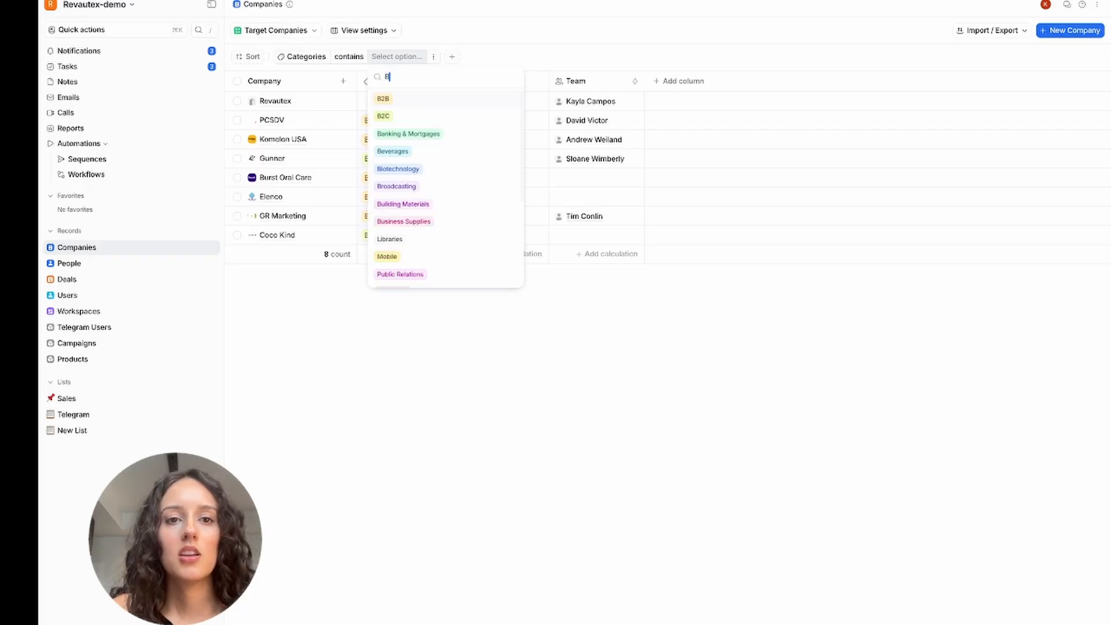
type("2B")
left_click(410, 99)
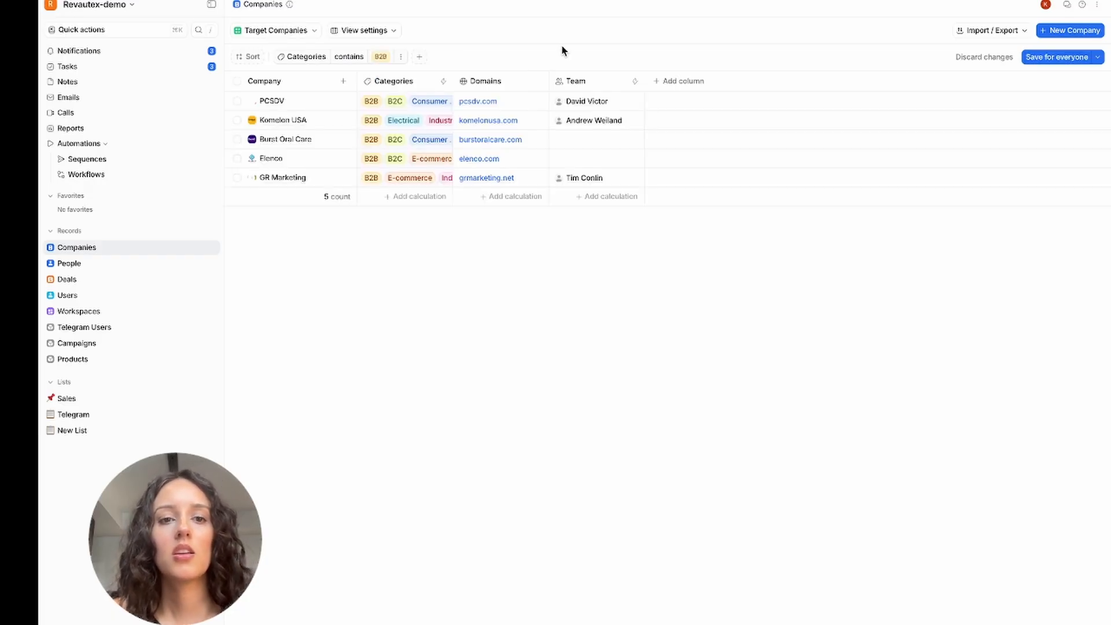
left_click(1074, 58)
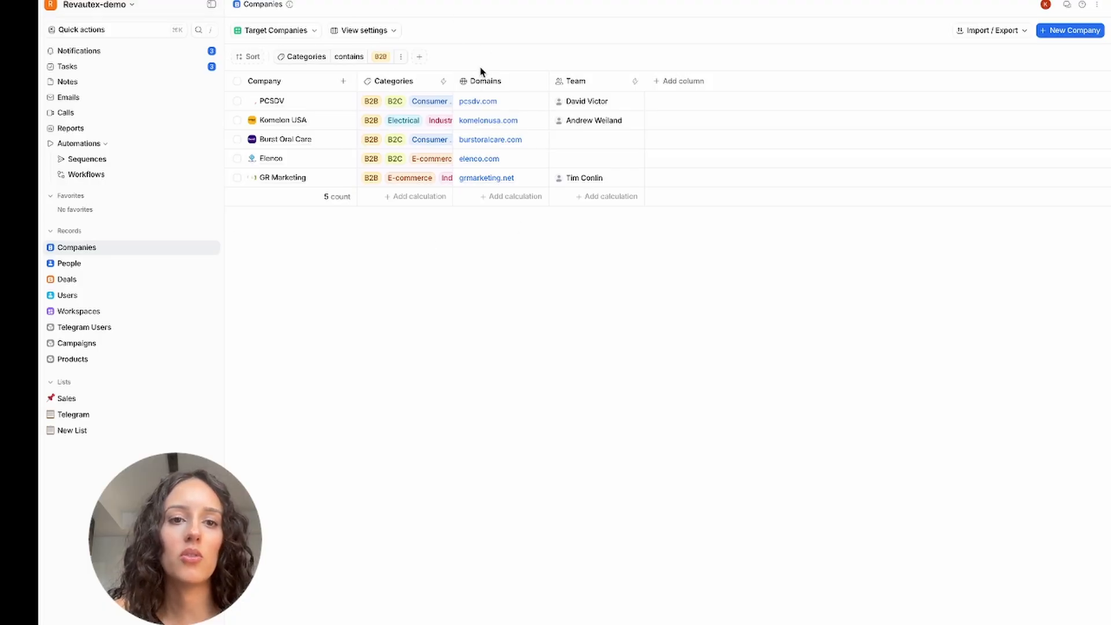
Step: Convert the Categories filter to an advanced filter and view the attributes available for another filter condition
left_click(400, 57)
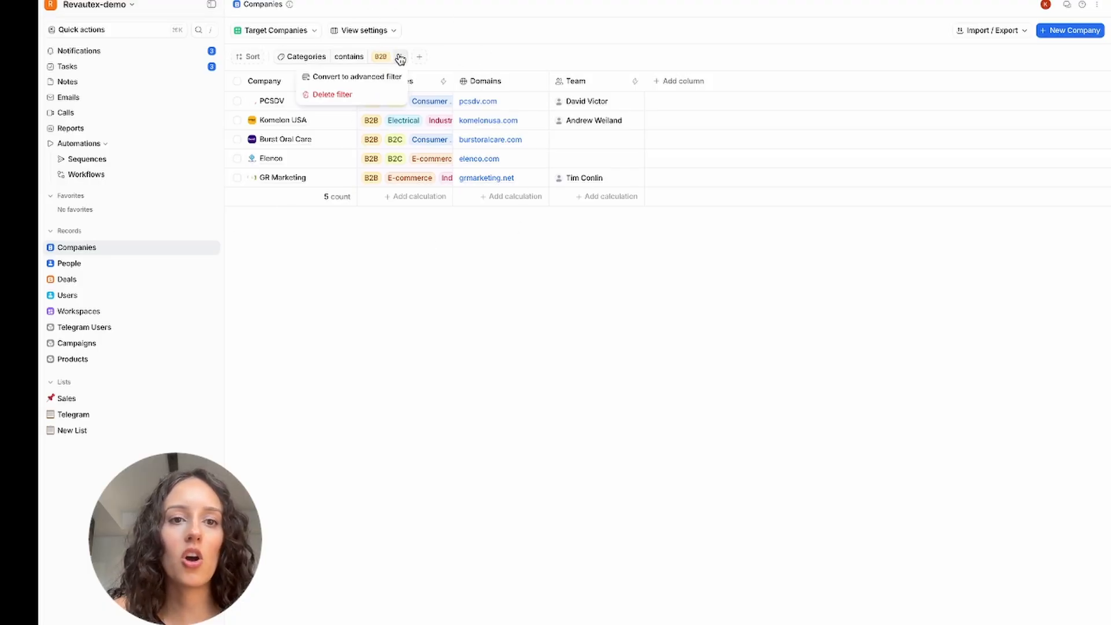
left_click(371, 77)
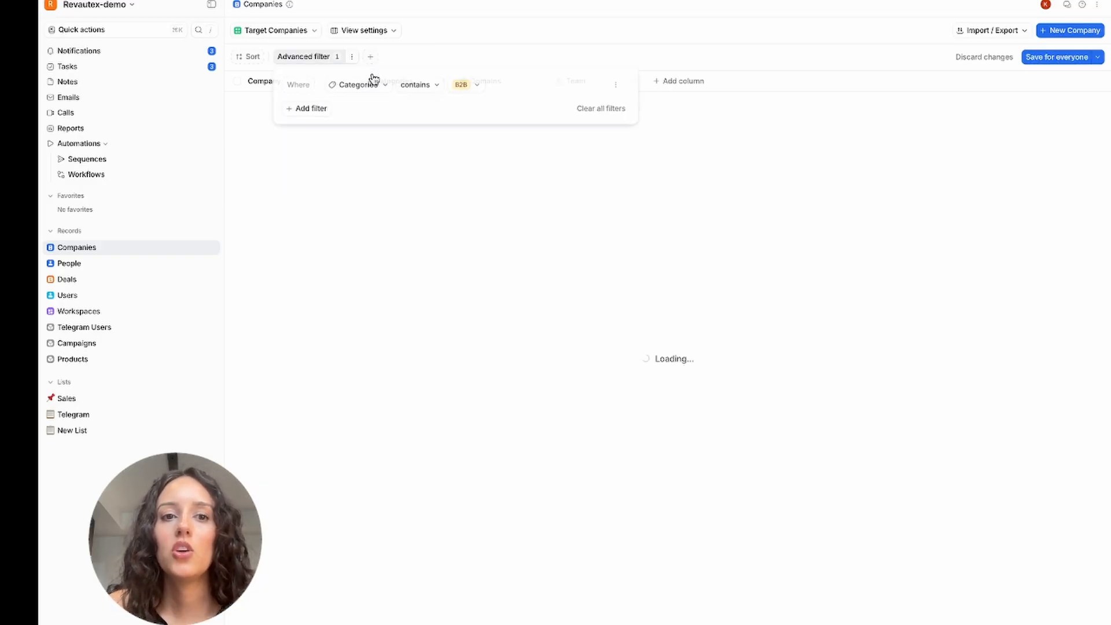
left_click(320, 112)
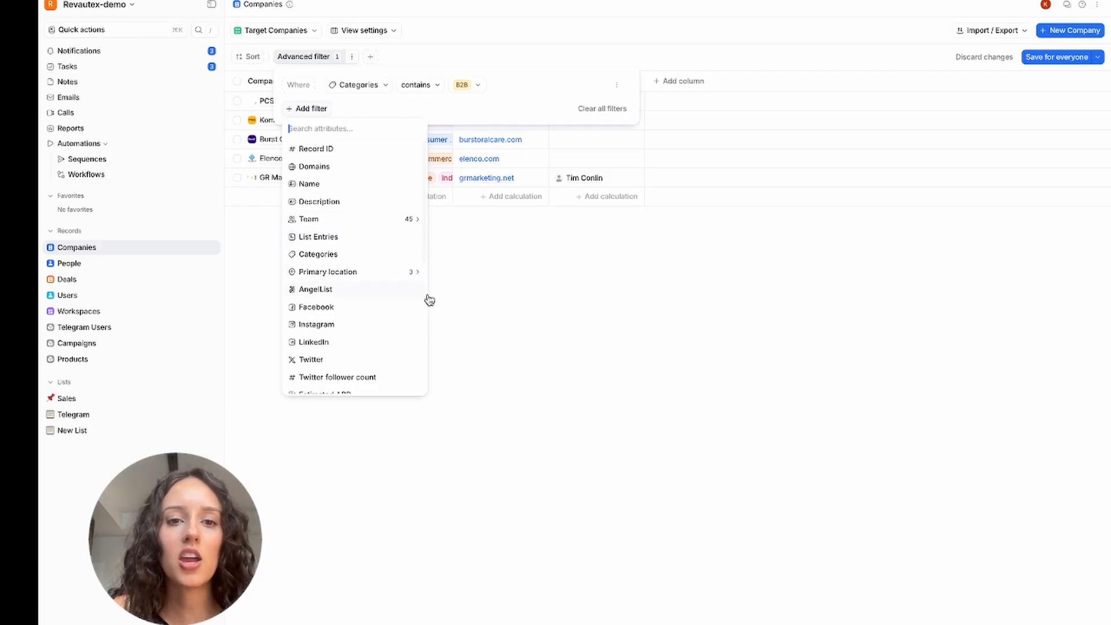
left_click(499, 310)
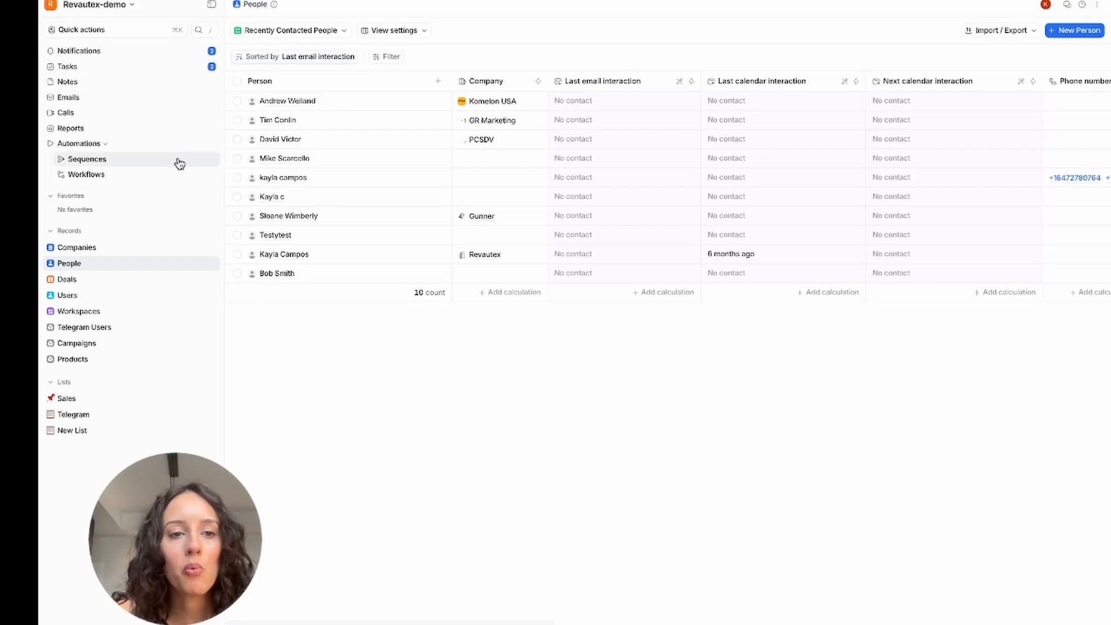
Step: Open the "Weekly Check-In Tasks for Recent Interactions" workflow and examine the settings of its Find records block
left_click(163, 178)
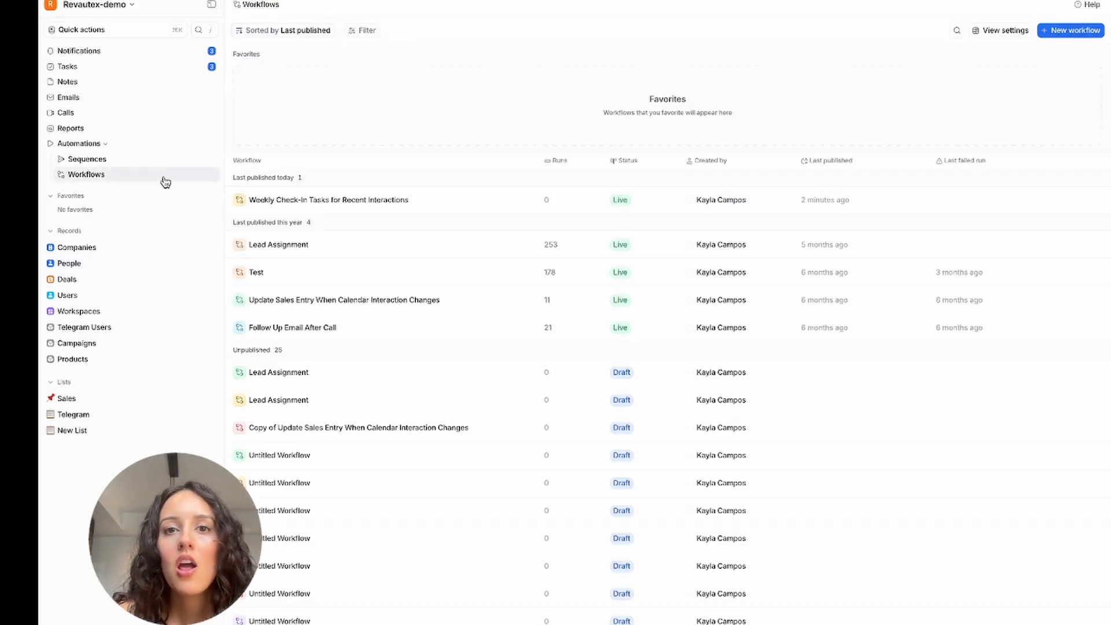
left_click(371, 203)
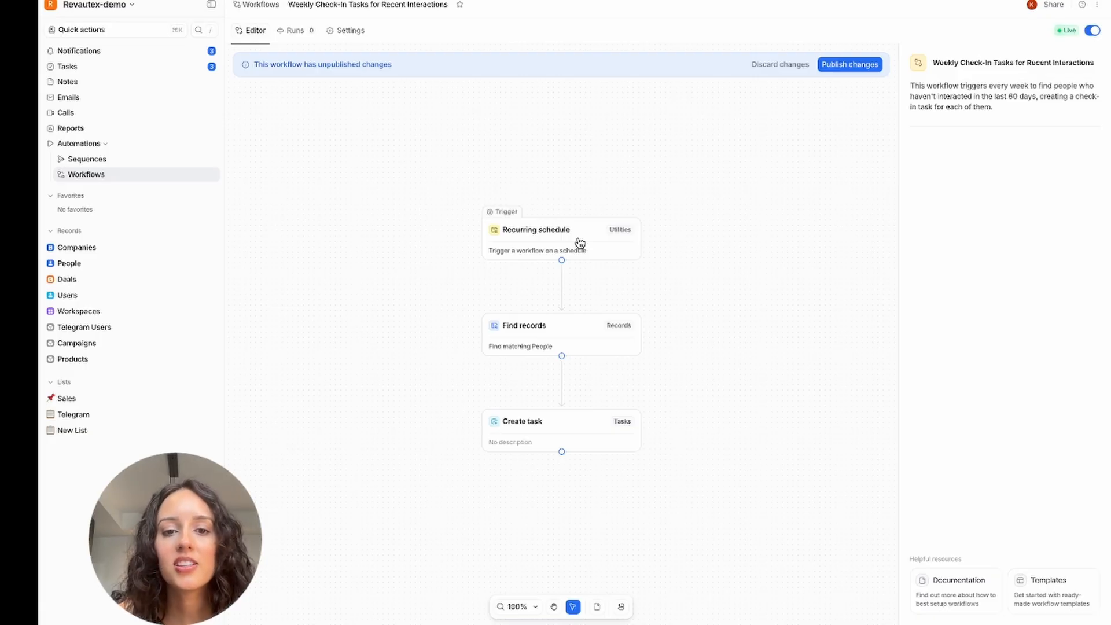
left_click(572, 322)
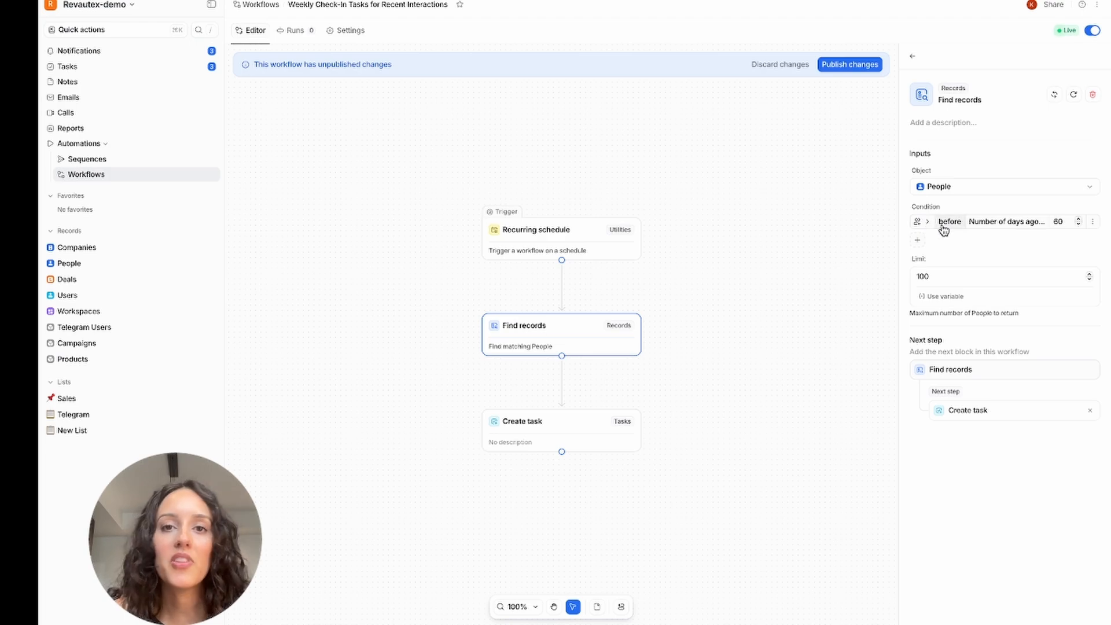
mouse_move(582, 423)
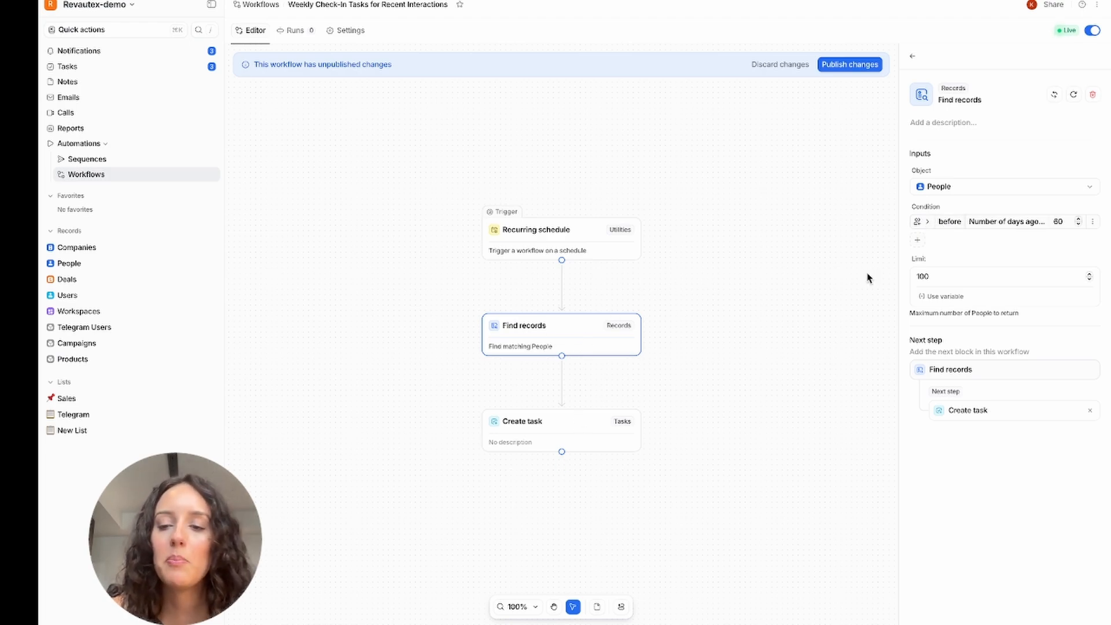
Step: Browse the attributes available for an additional condition in the Find records block, and close the list without choosing one
left_click(920, 239)
scroll(947, 420, "down", 2)
scroll(947, 420, "down", 4)
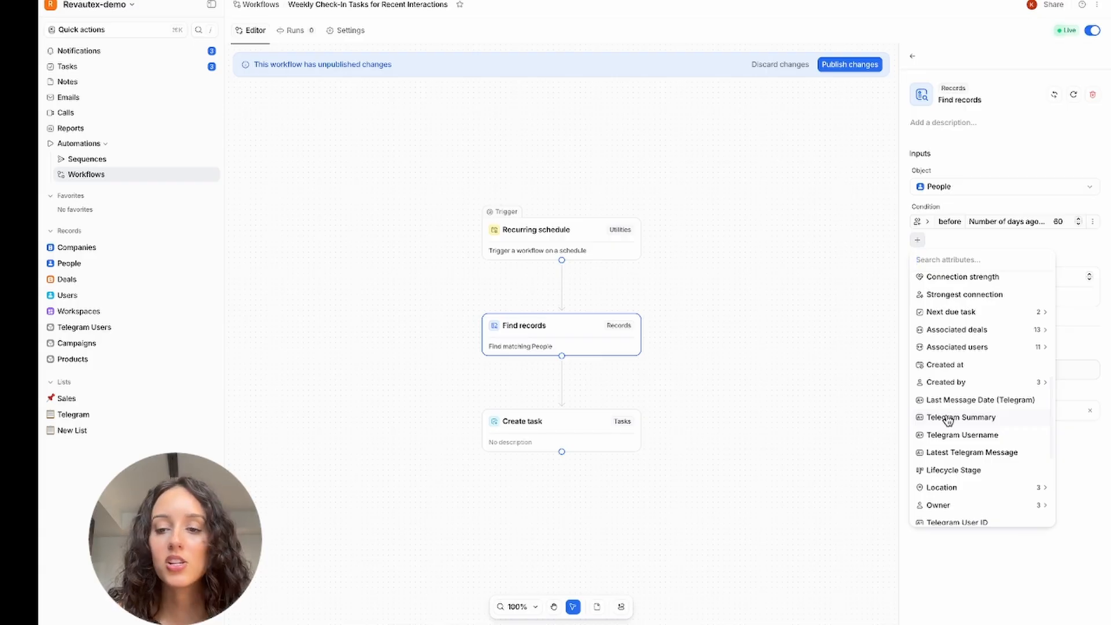
scroll(947, 421, "down", 5)
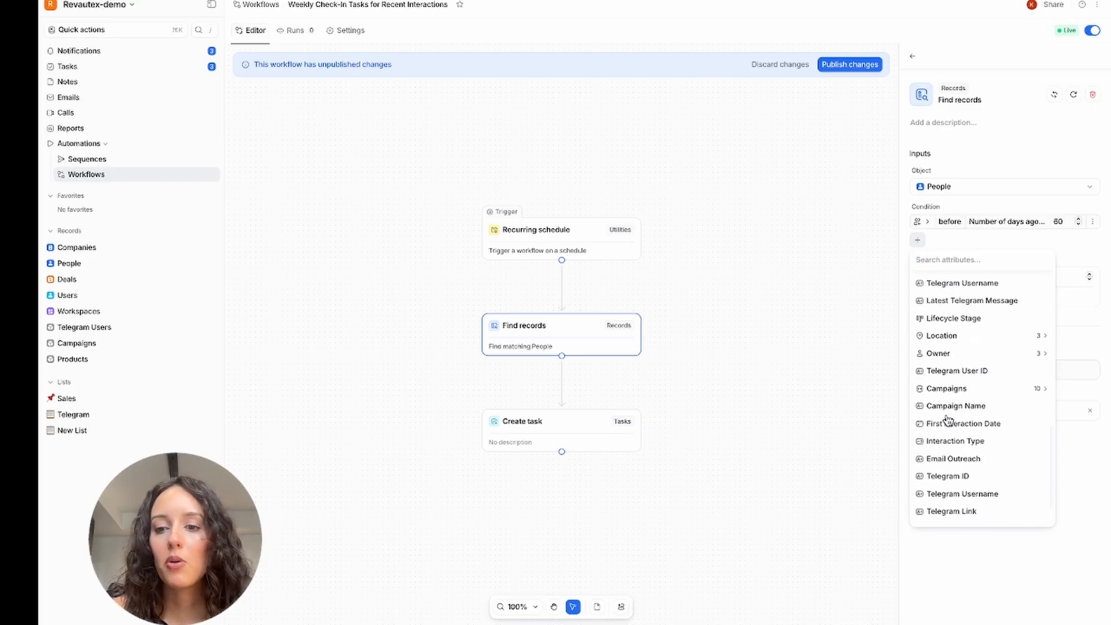
scroll(954, 463, "up", 3)
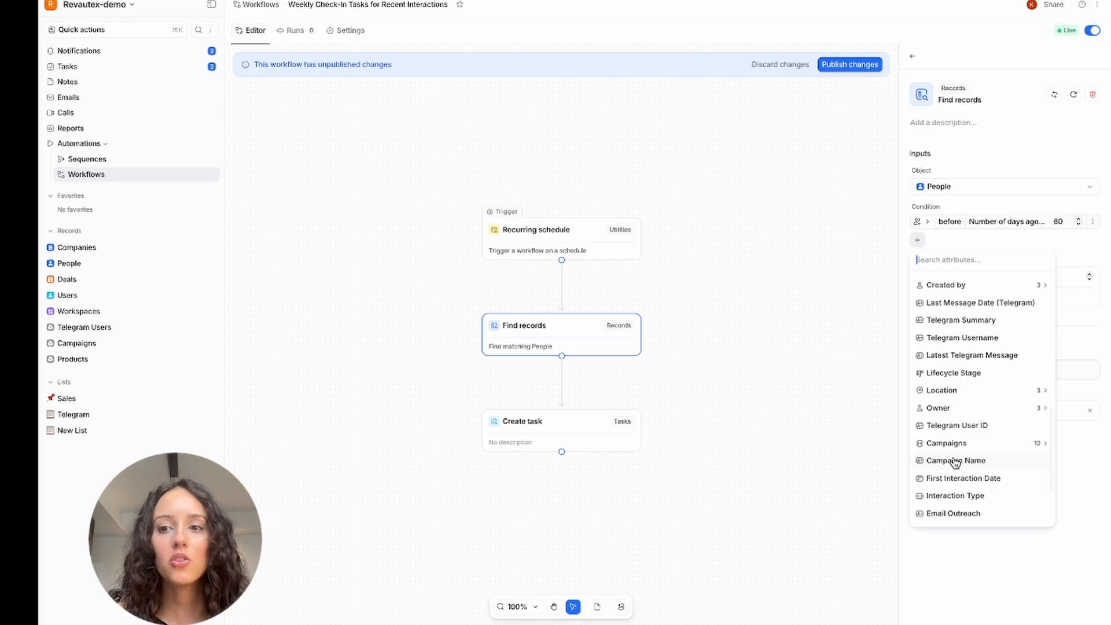
left_click(959, 245)
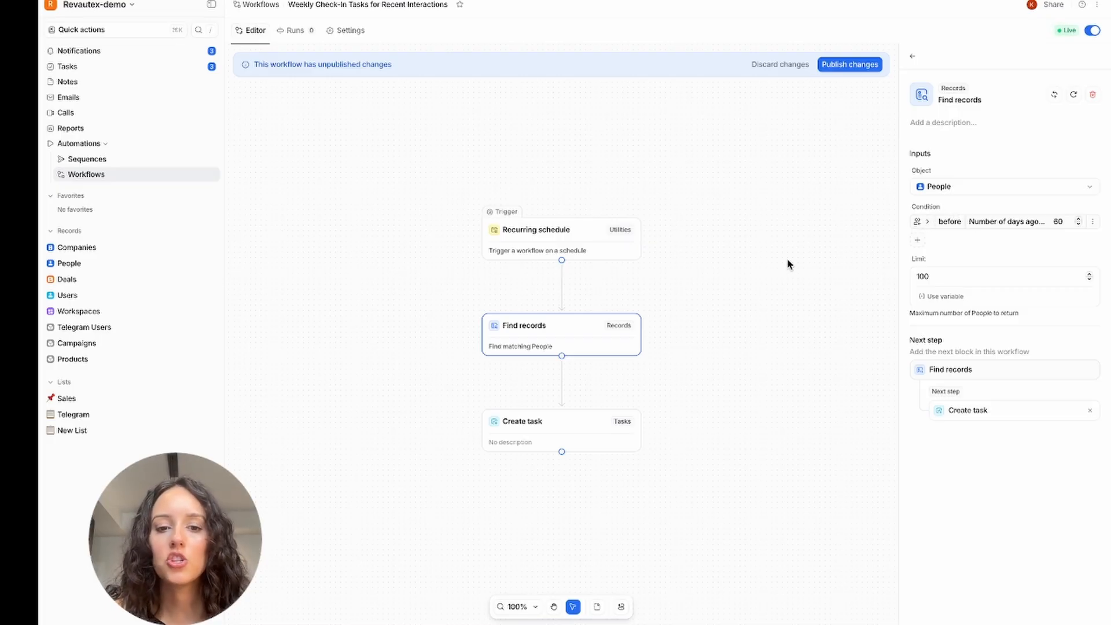
Step: Review the settings of the workflow's Create task, Recurring schedule and Find records blocks, and return to the People records
left_click(598, 424)
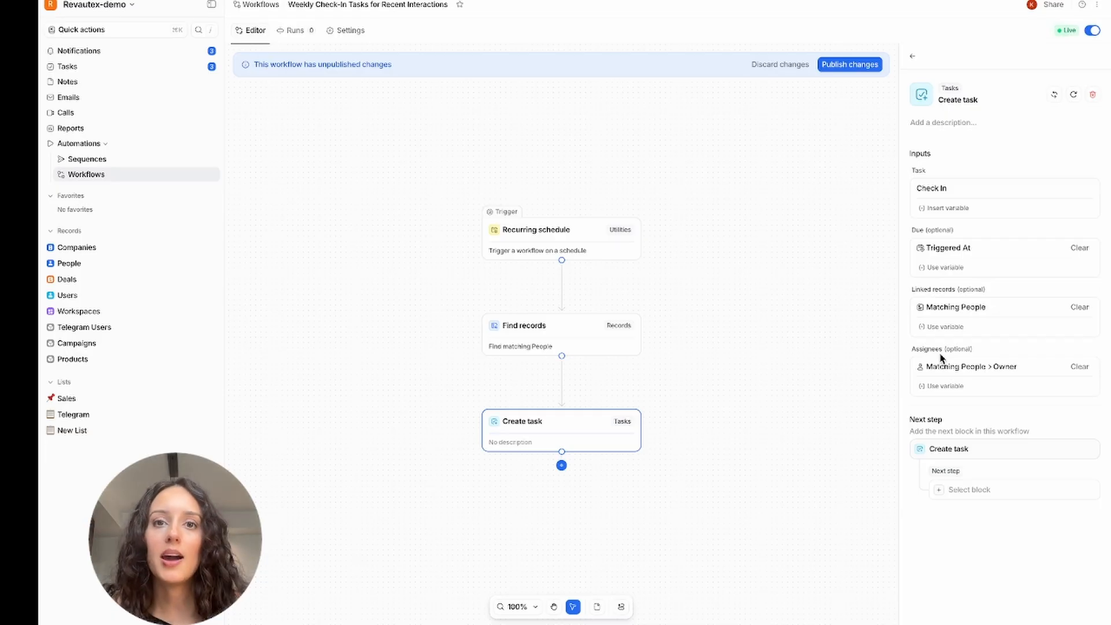
left_click(587, 246)
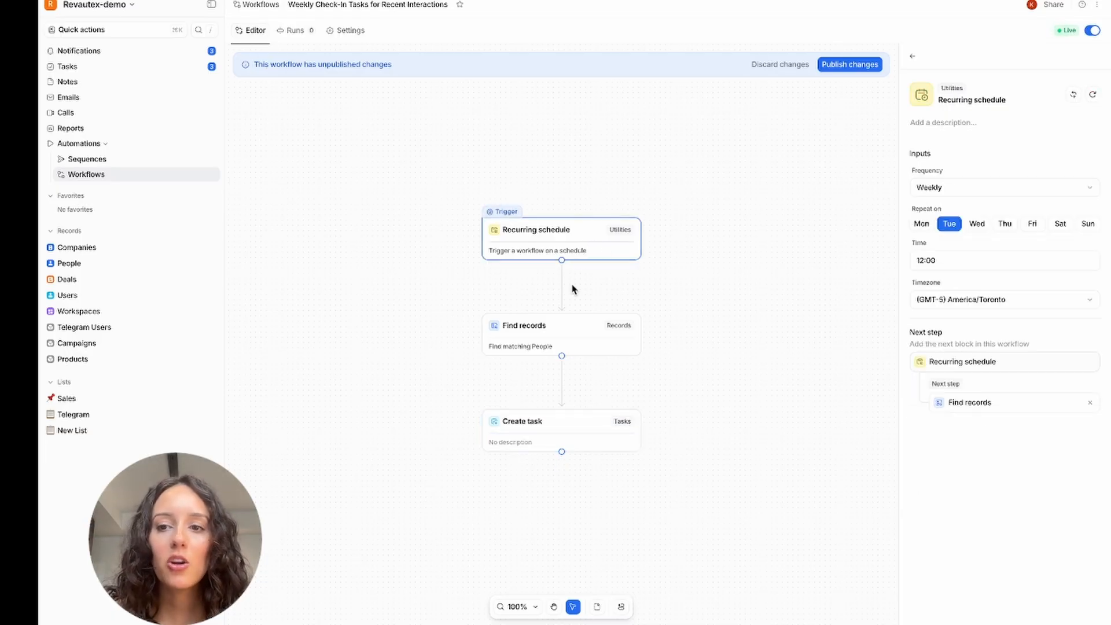
left_click(570, 343)
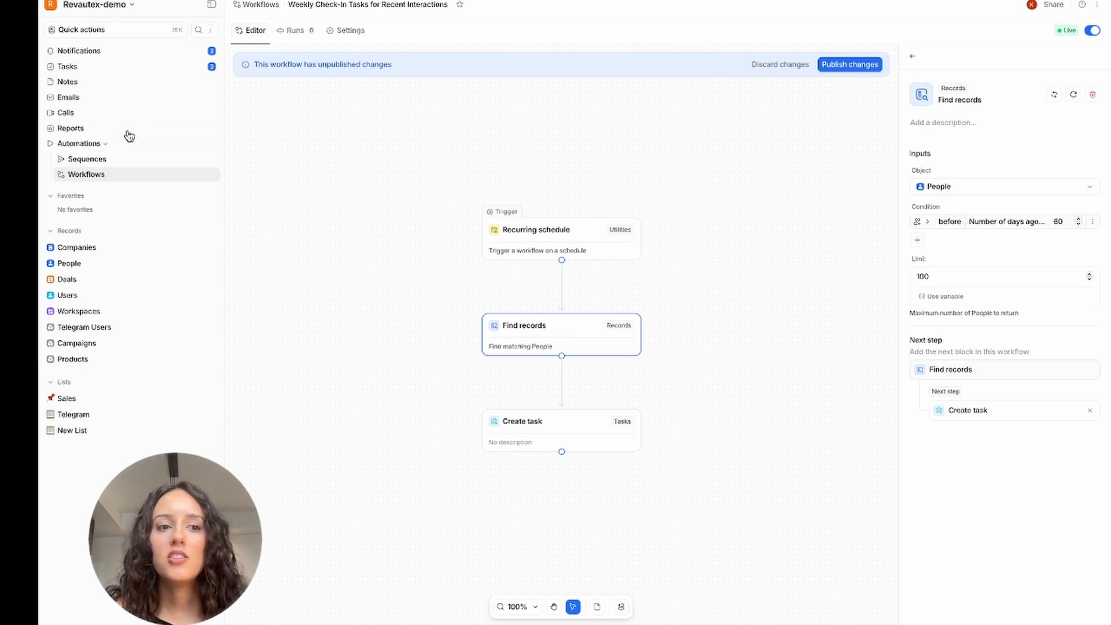
left_click(107, 266)
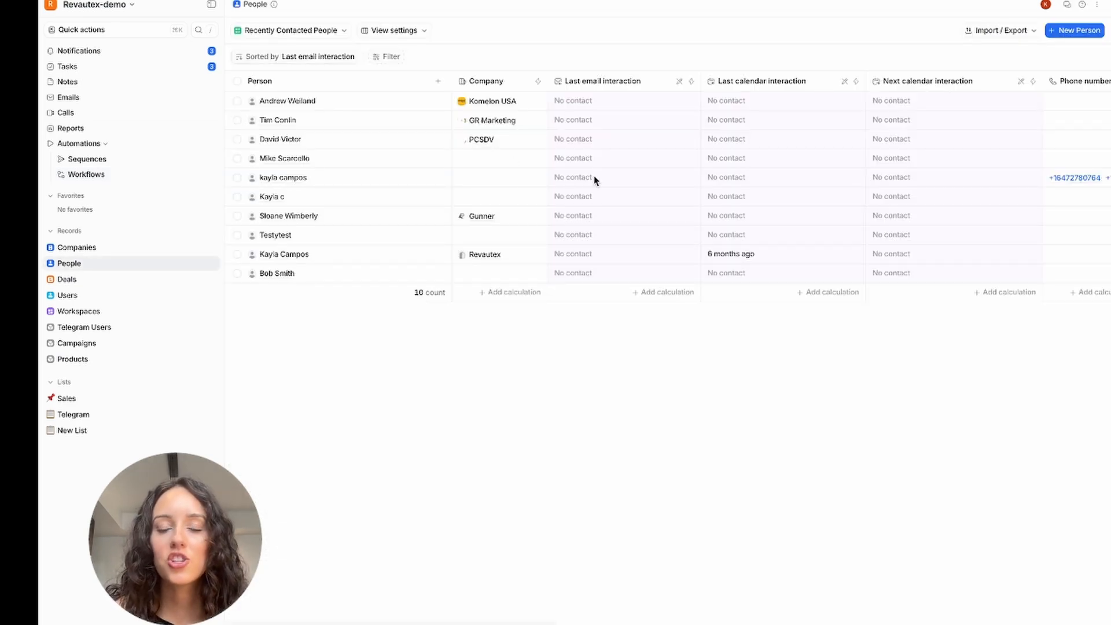